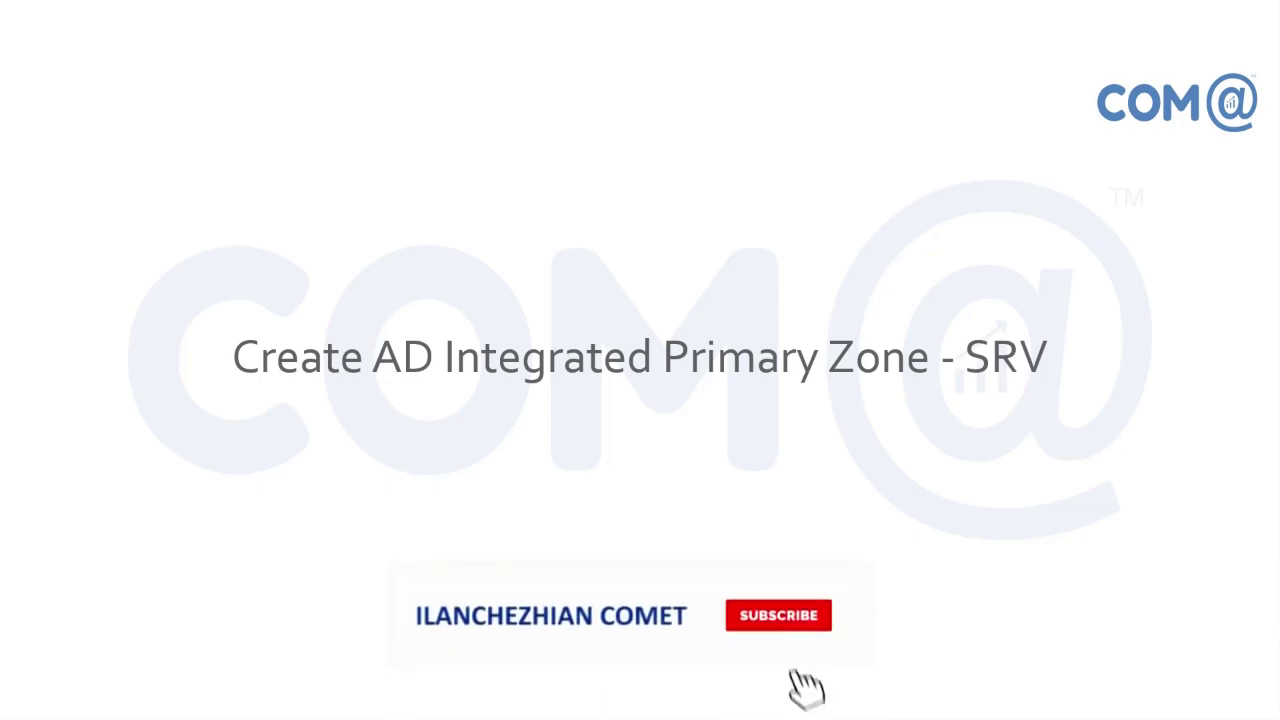
Move past the title slide to the DNS Manager window showing the cometlab.in zone records.
key(Right)
key(alt+Tab)
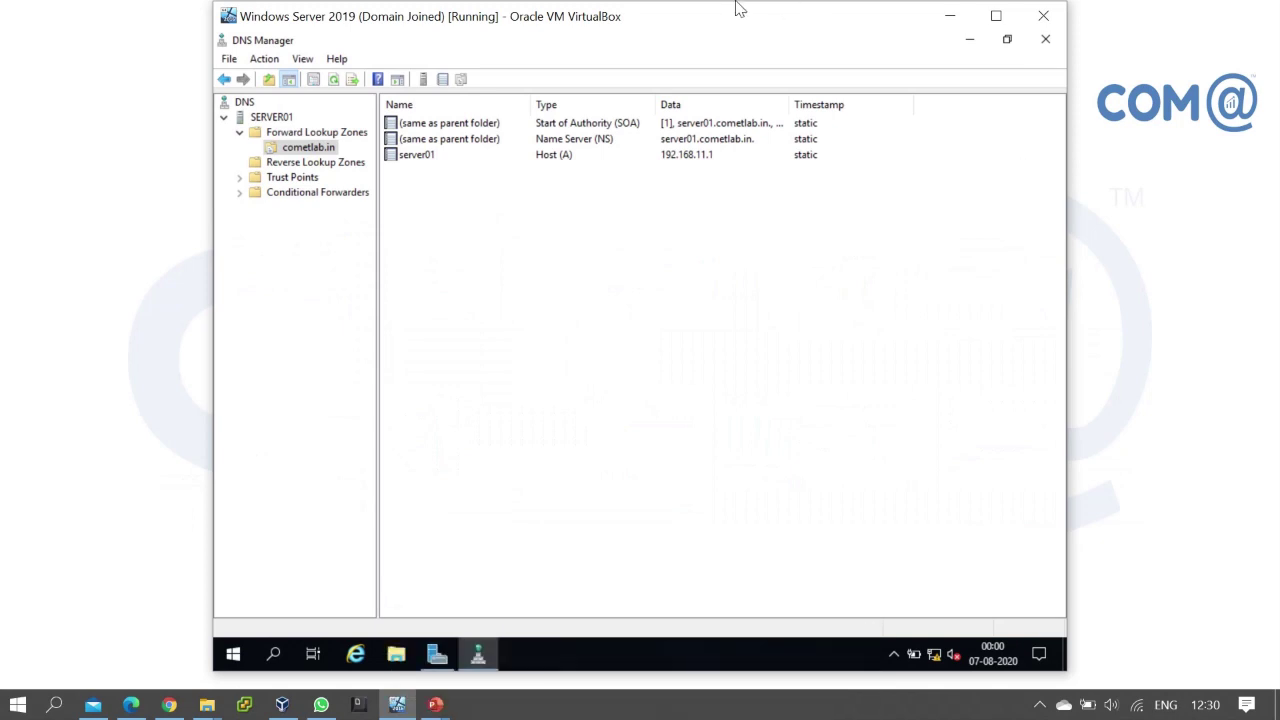
Select cometlab.in, then view the Forward Lookup Zones list, where cometlab.in is the only zone.
click(297, 152)
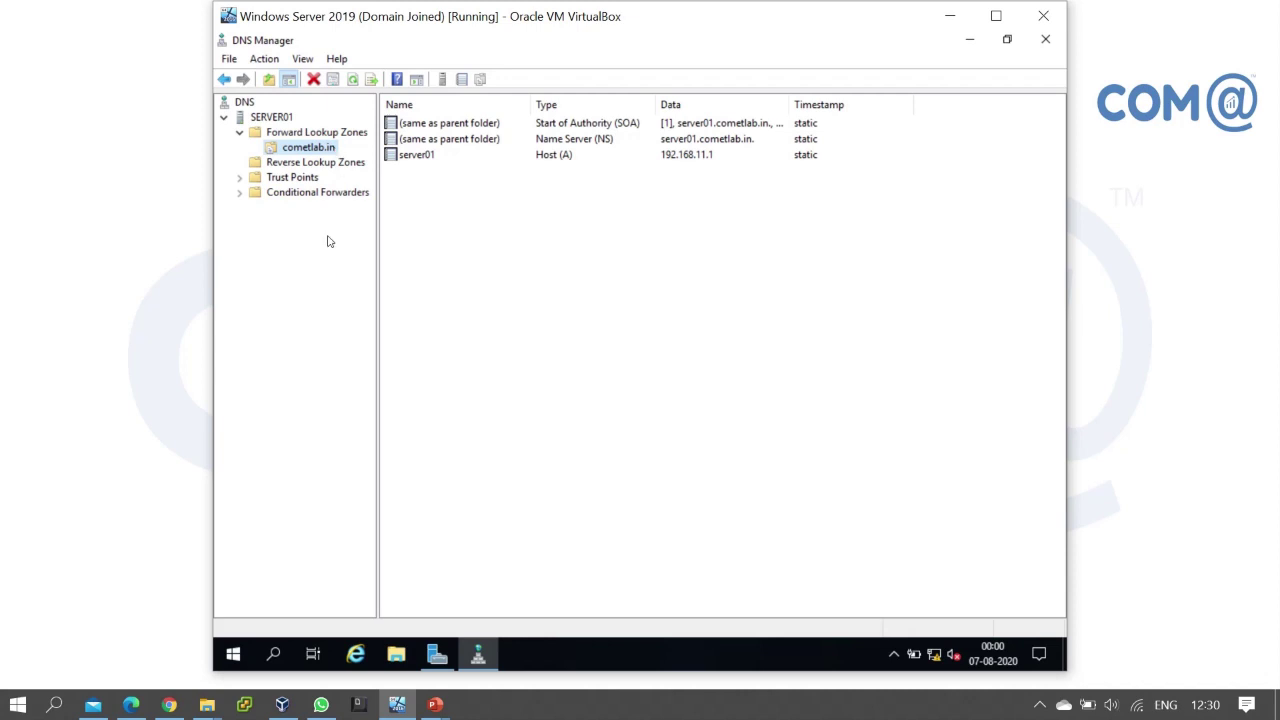
click(345, 136)
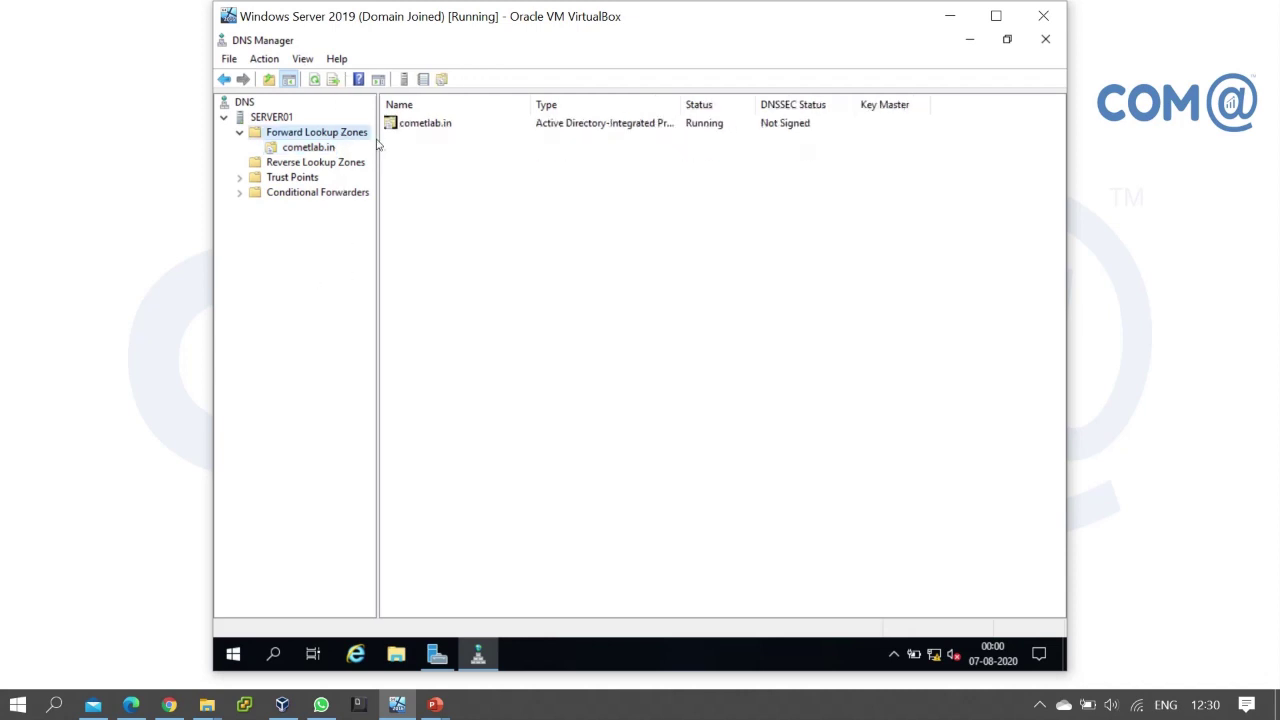
Start the New Zone Wizard and keep an AD-stored Primary zone replicated to all domain DNS servers.
right_click(363, 137)
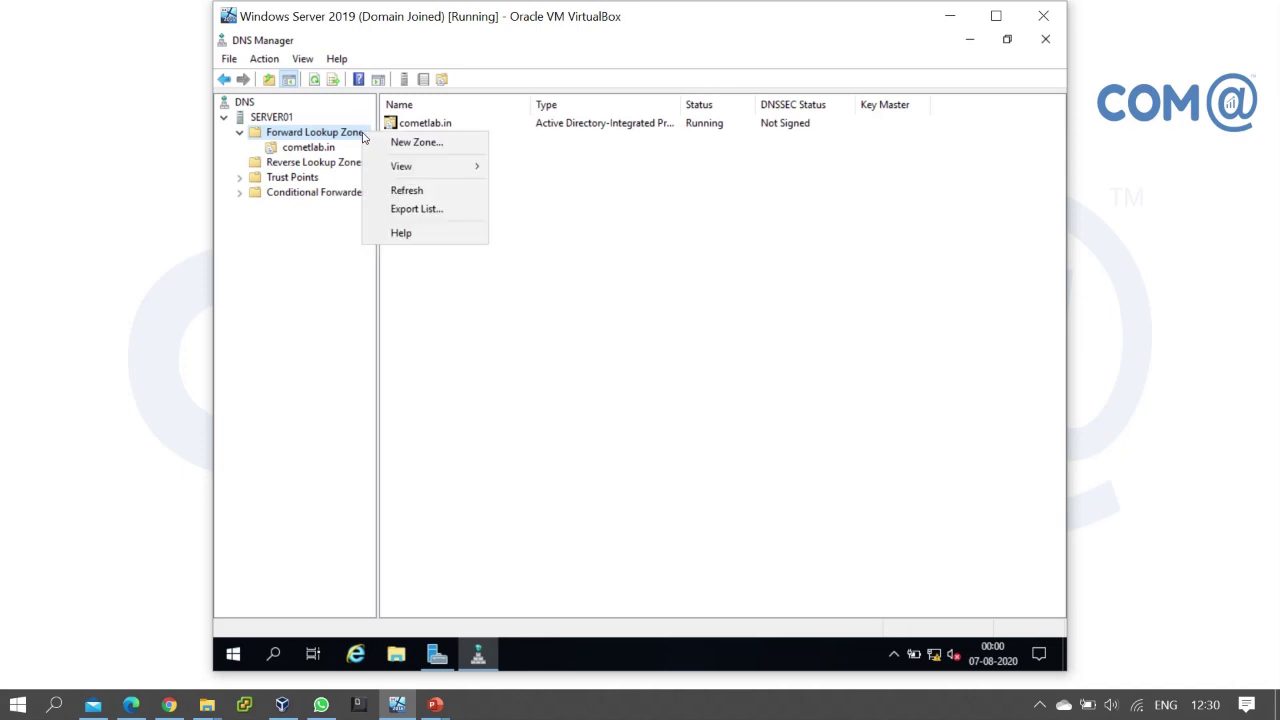
click(383, 150)
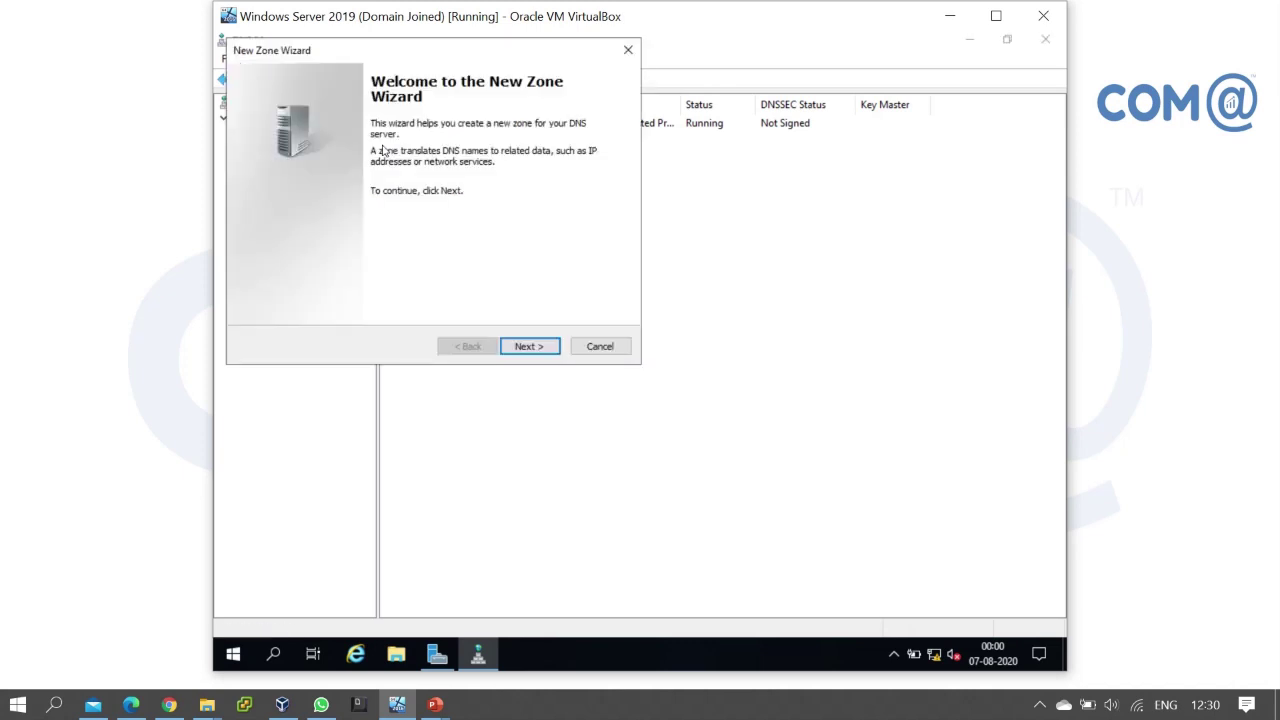
click(531, 350)
drag(436, 53, 599, 150)
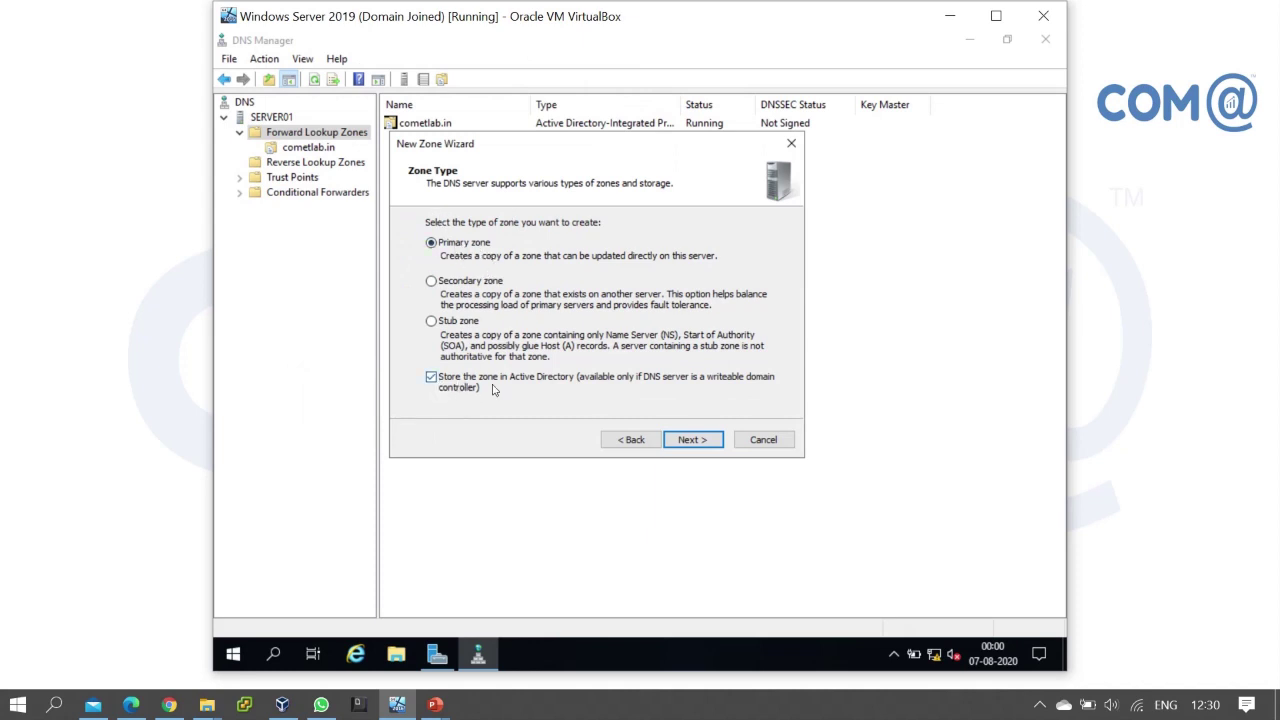
click(693, 444)
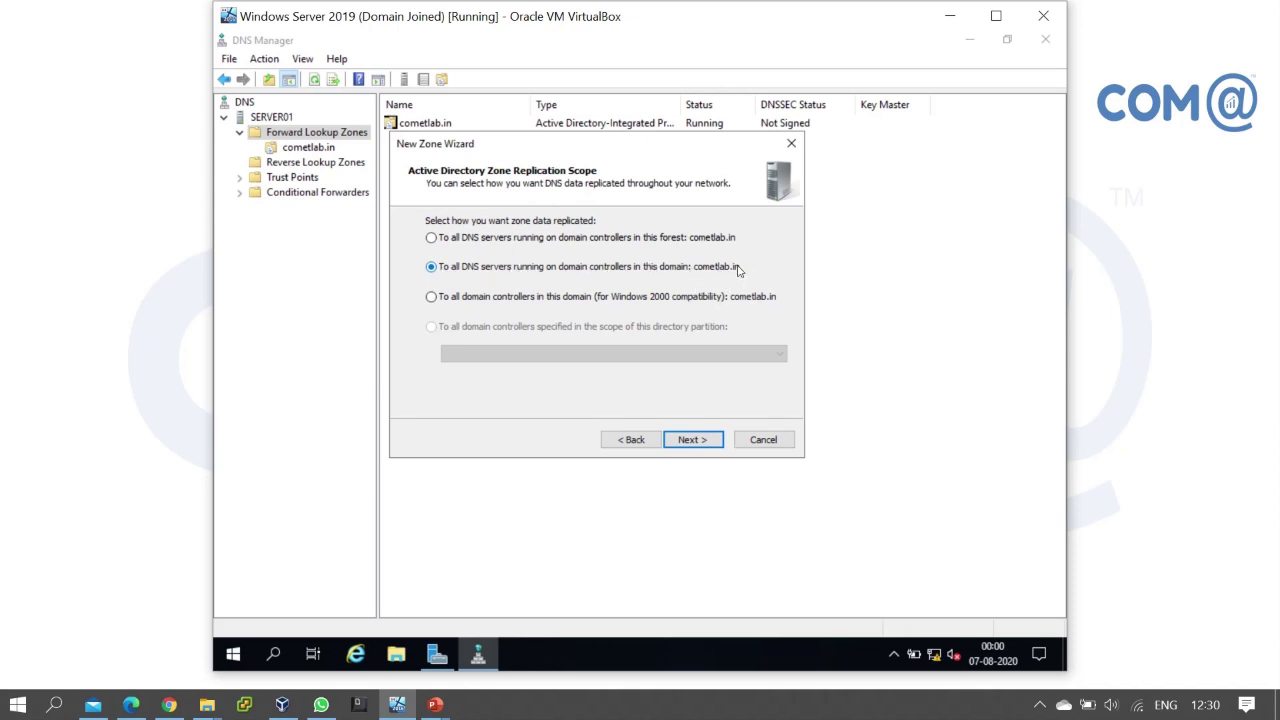
click(692, 440)
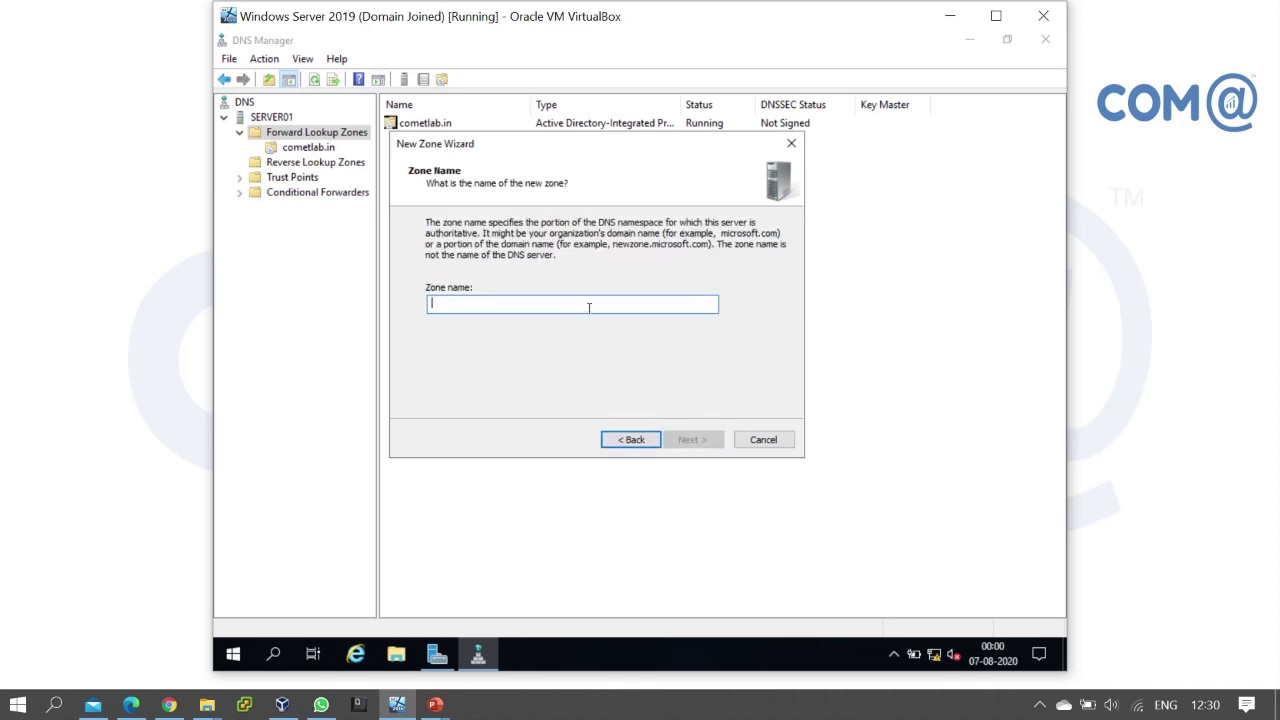
Name the zone _msdcs.cometlab.in, keep secure-only dynamic updates, and finish the wizard.
text(J)
text(msdcs)
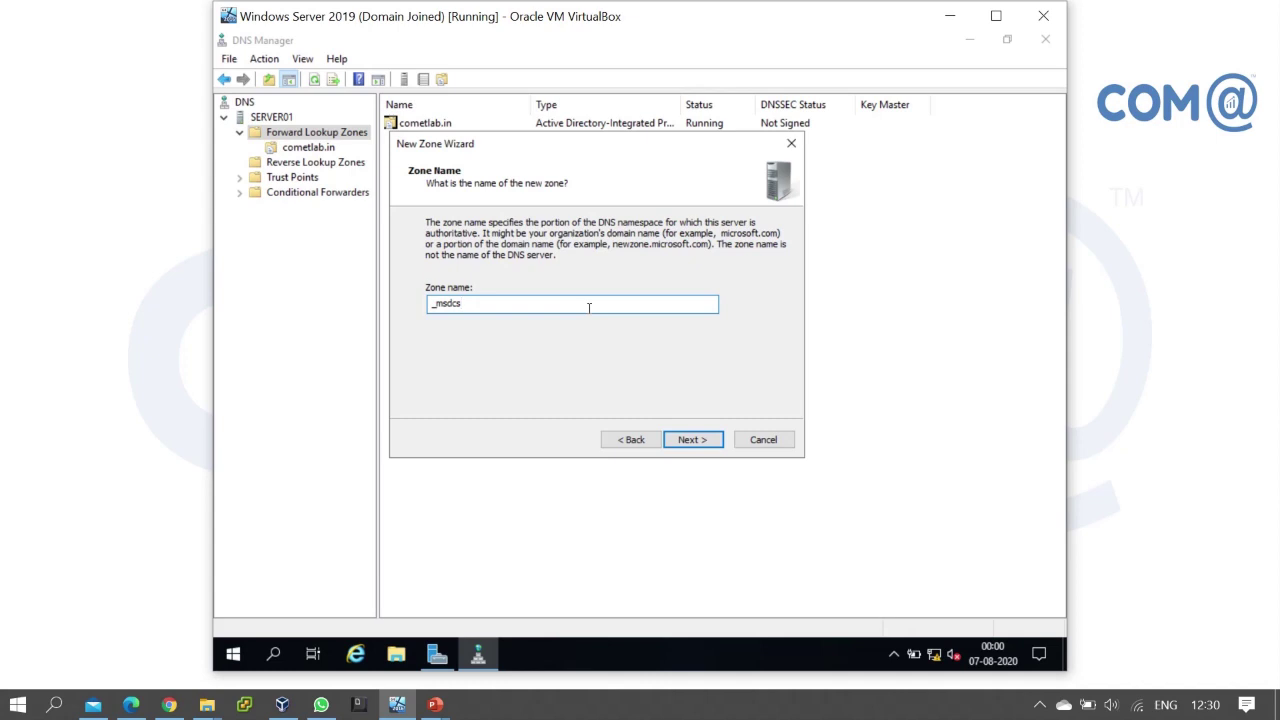
text(.)
text(cometlab.in)
click(712, 442)
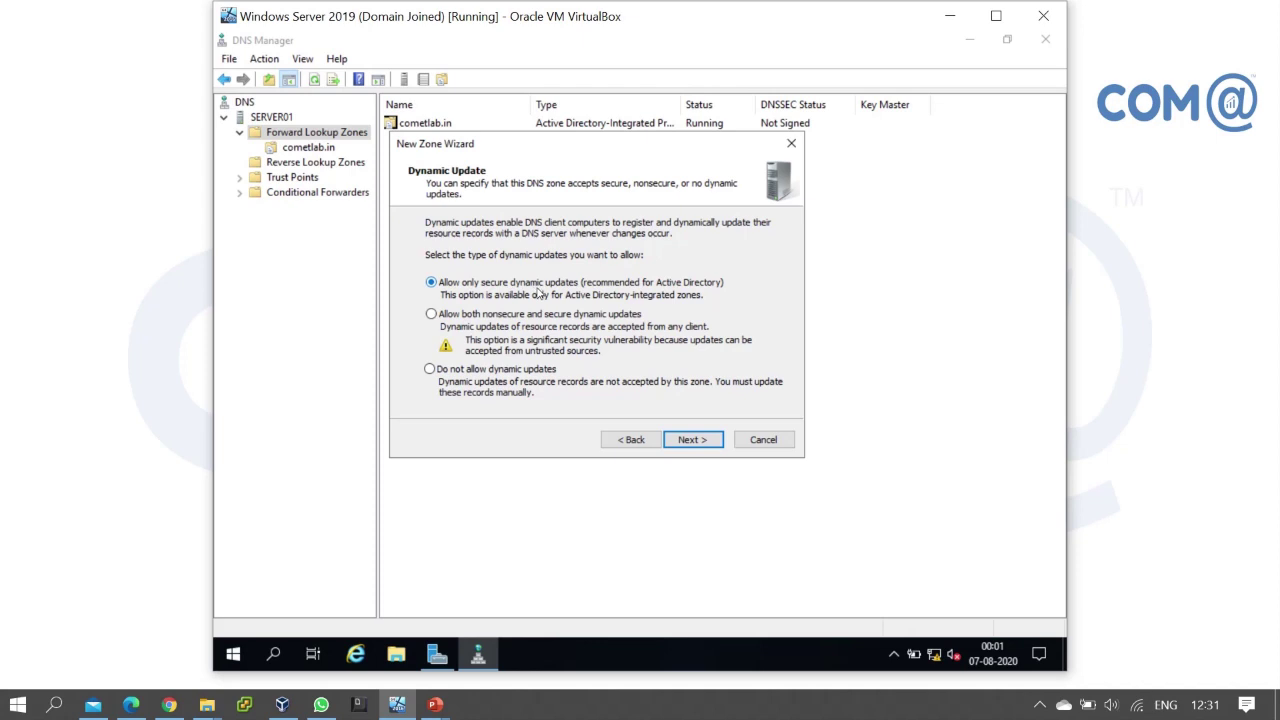
click(696, 440)
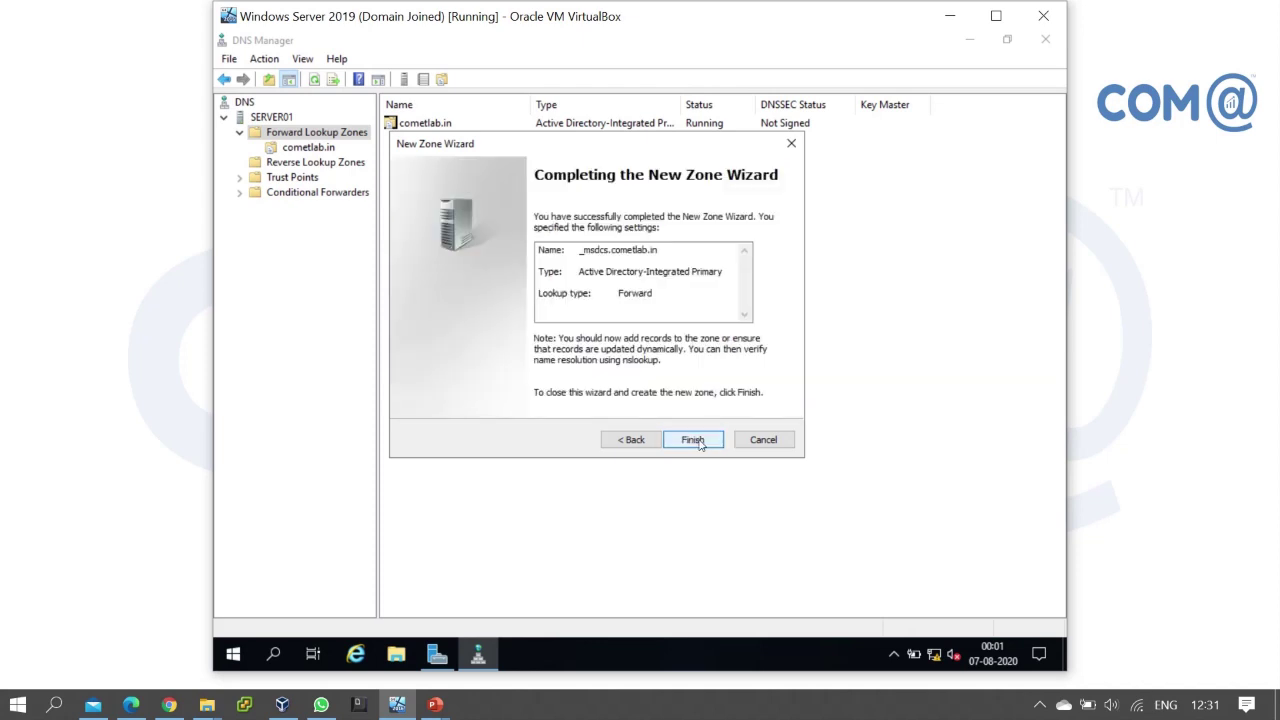
click(696, 440)
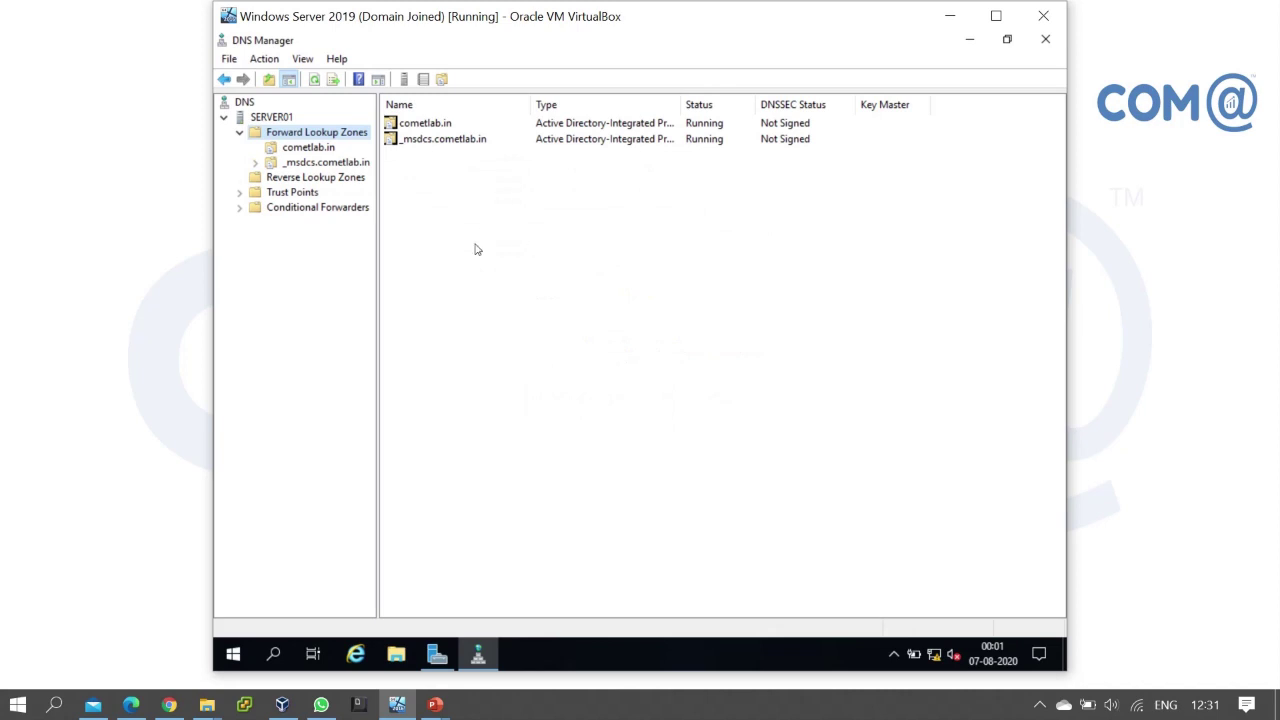
Open the new _msdcs.cometlab.in zone and view its SOA and NS records.
double_click(444, 142)
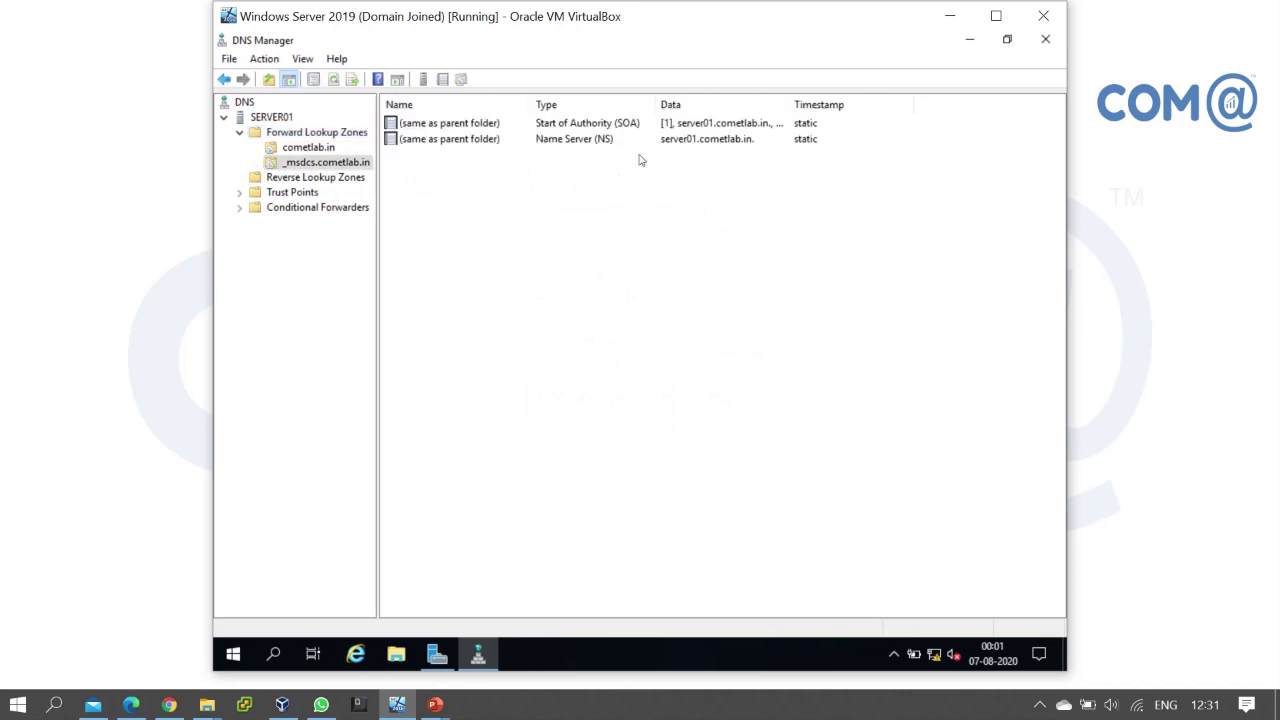
click(628, 130)
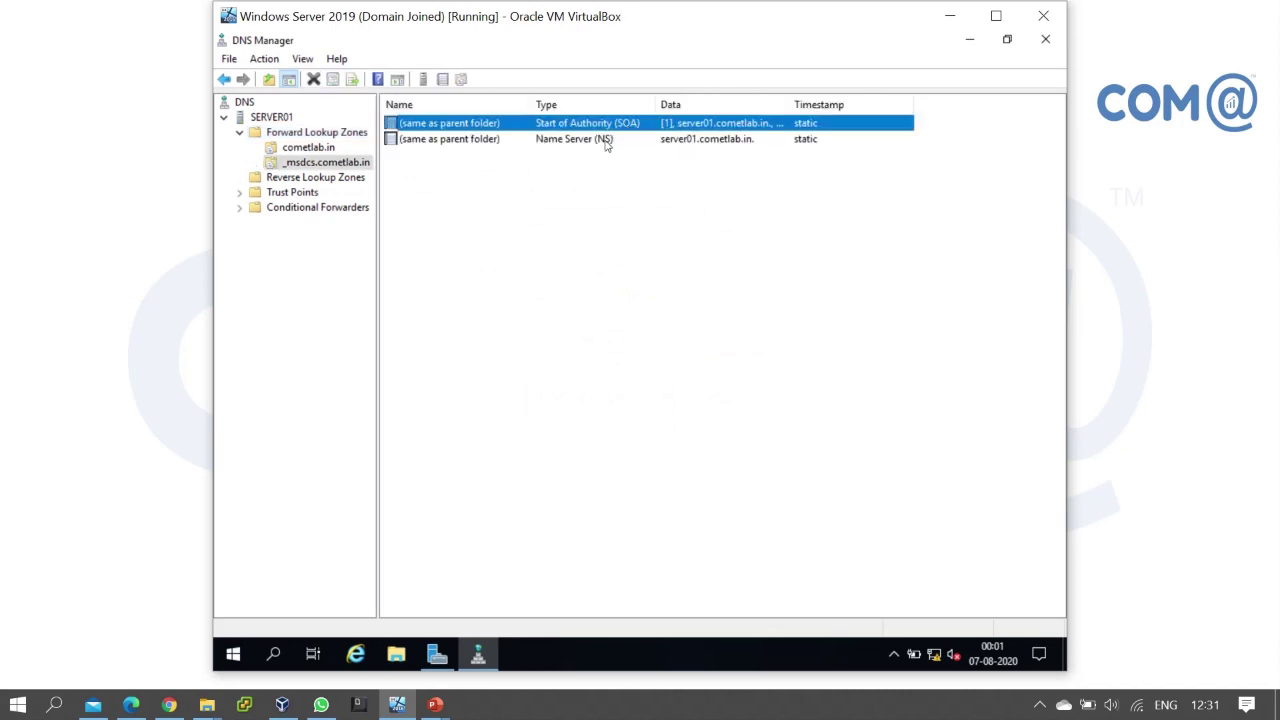
click(605, 142)
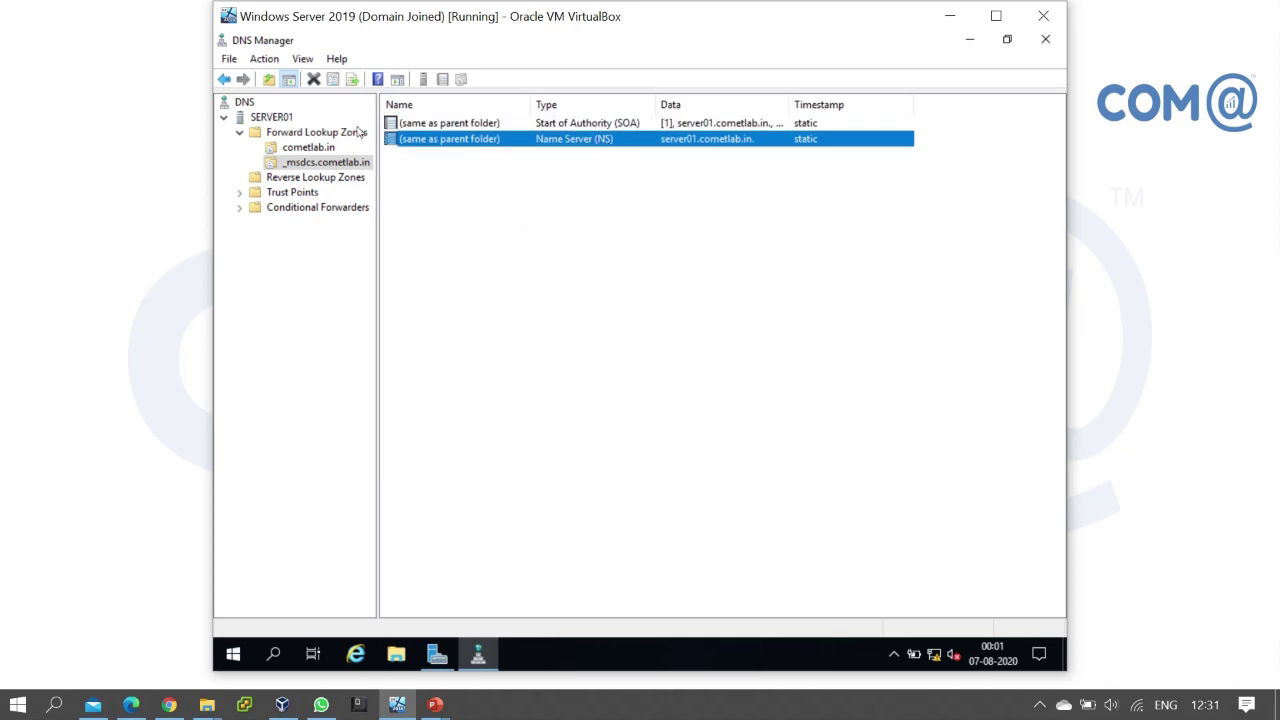
Refresh the server tree, check cometlab.in's server01, NS and SOA records, then return to _msdcs.cometlab.in.
click(283, 118)
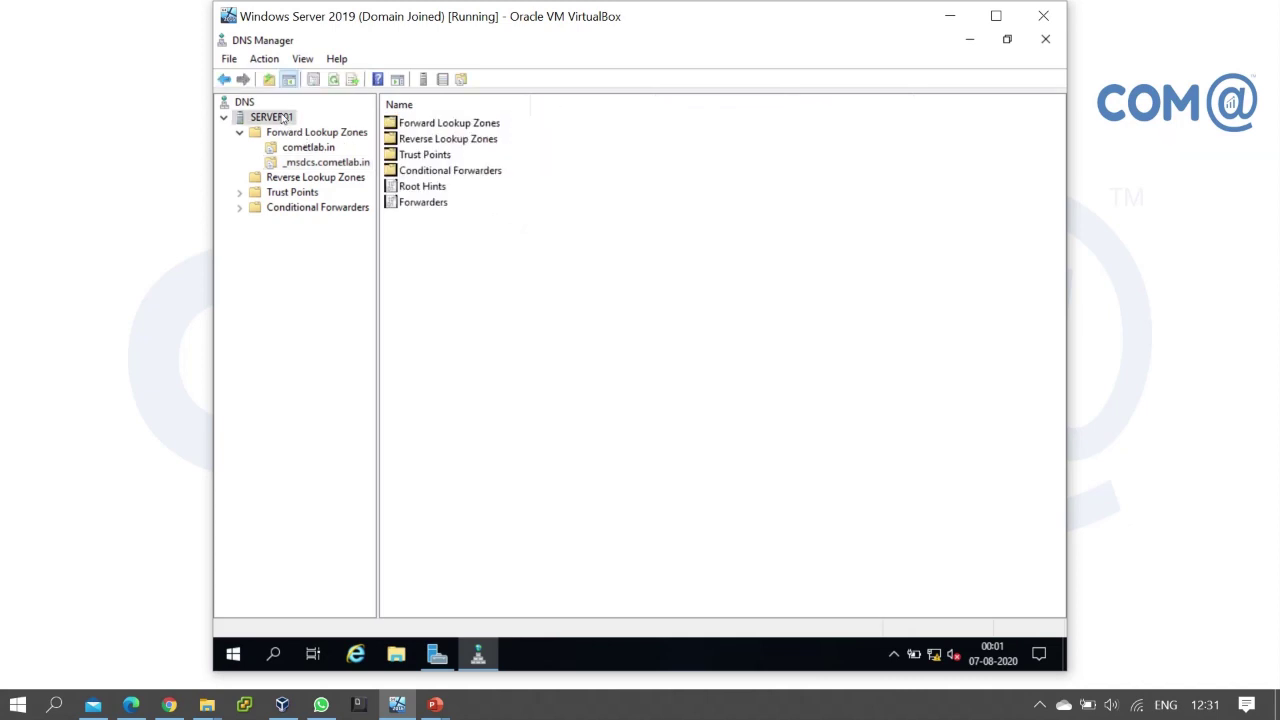
key(F5)
key(F5)
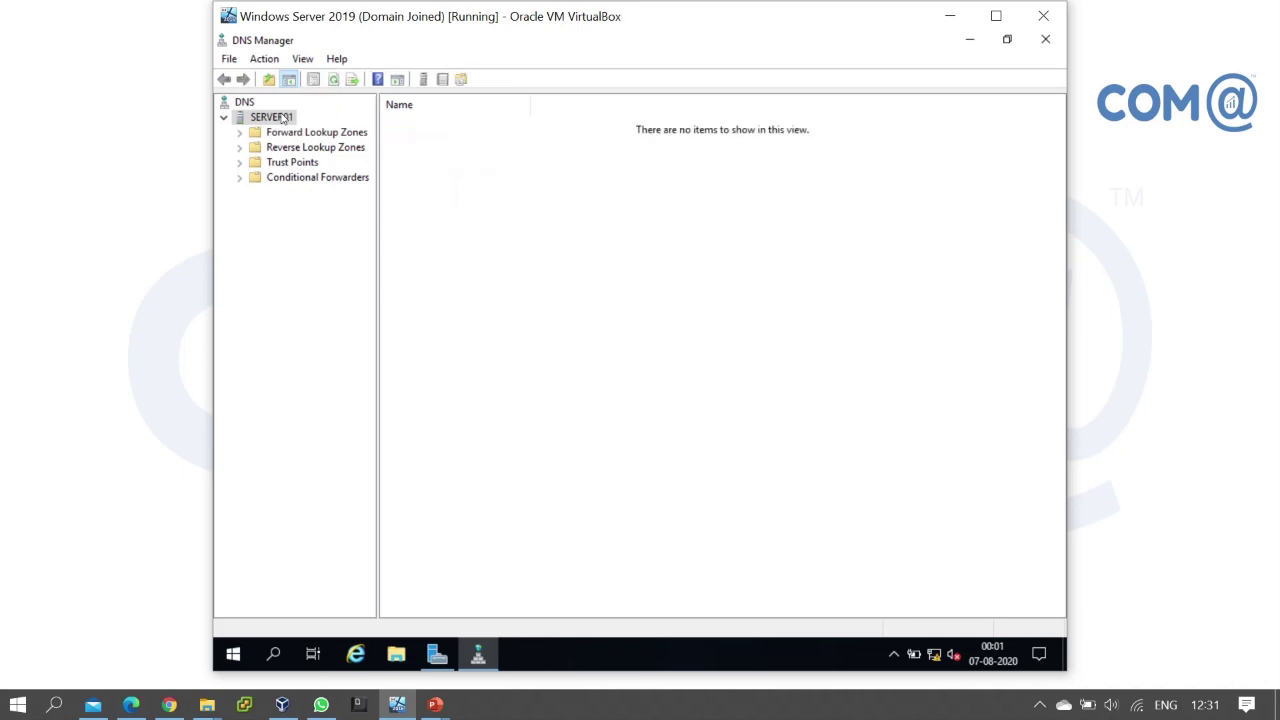
double_click(321, 133)
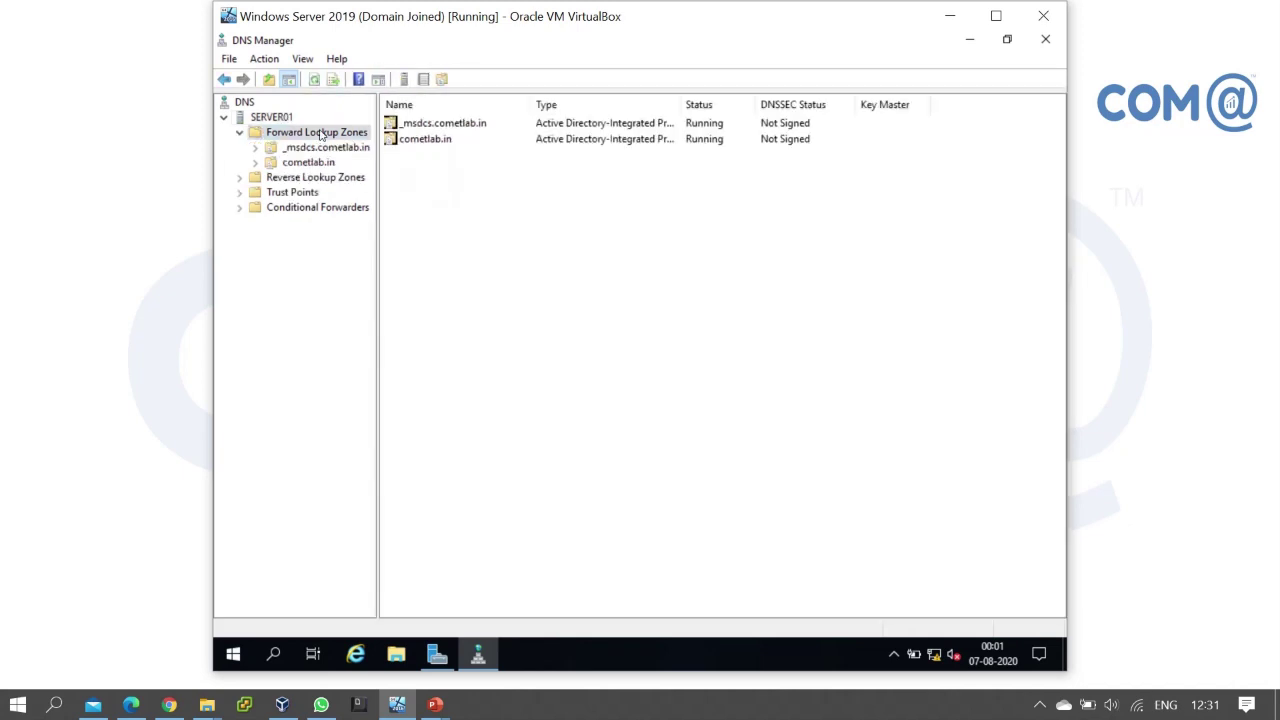
double_click(303, 164)
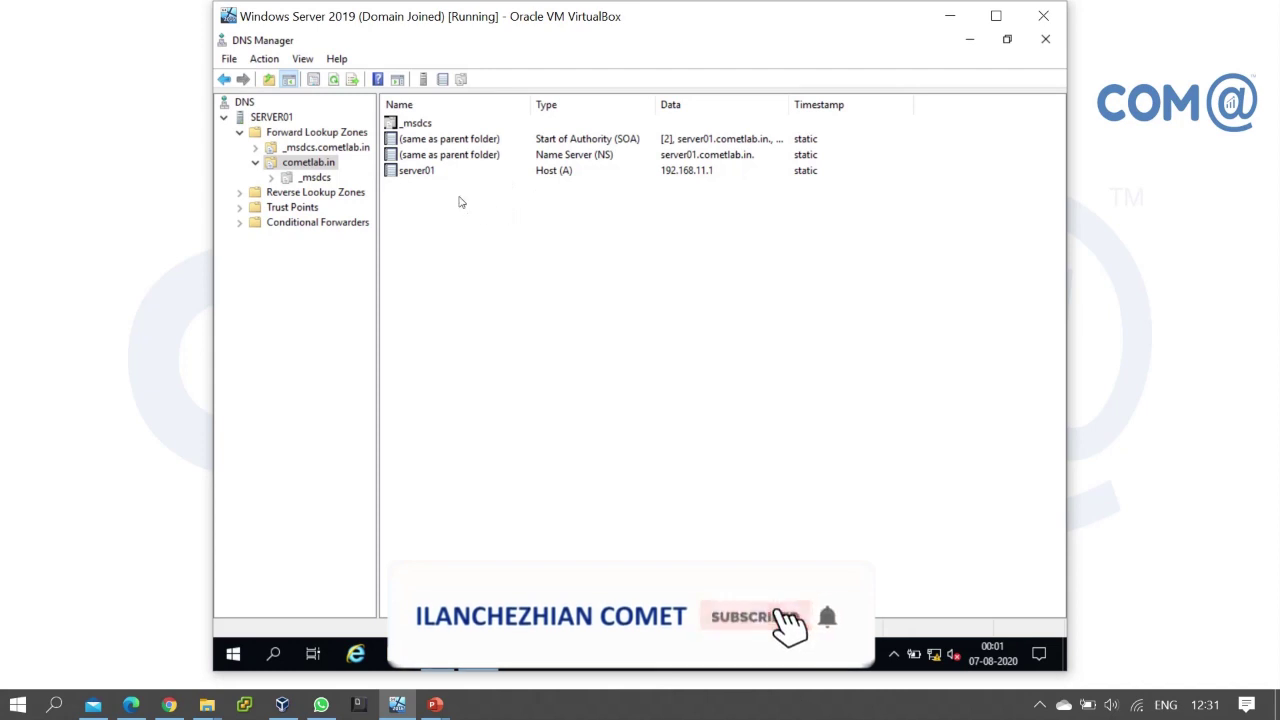
click(410, 170)
click(598, 153)
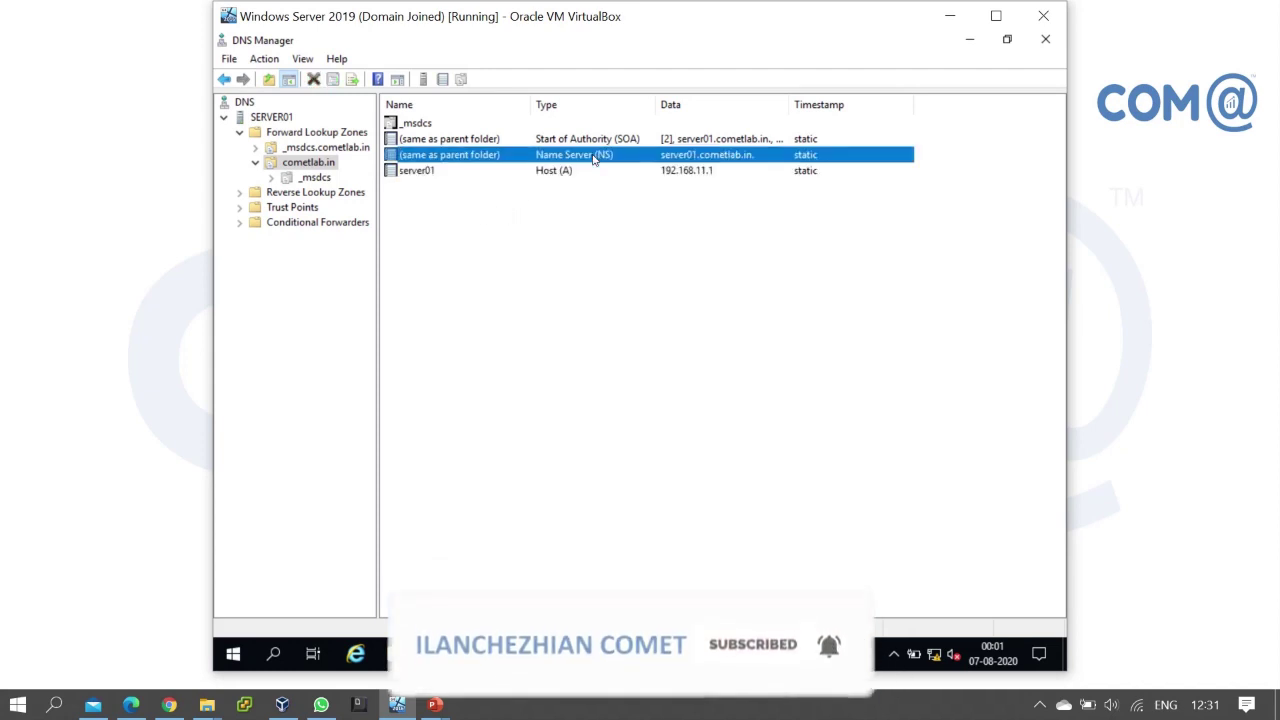
click(600, 140)
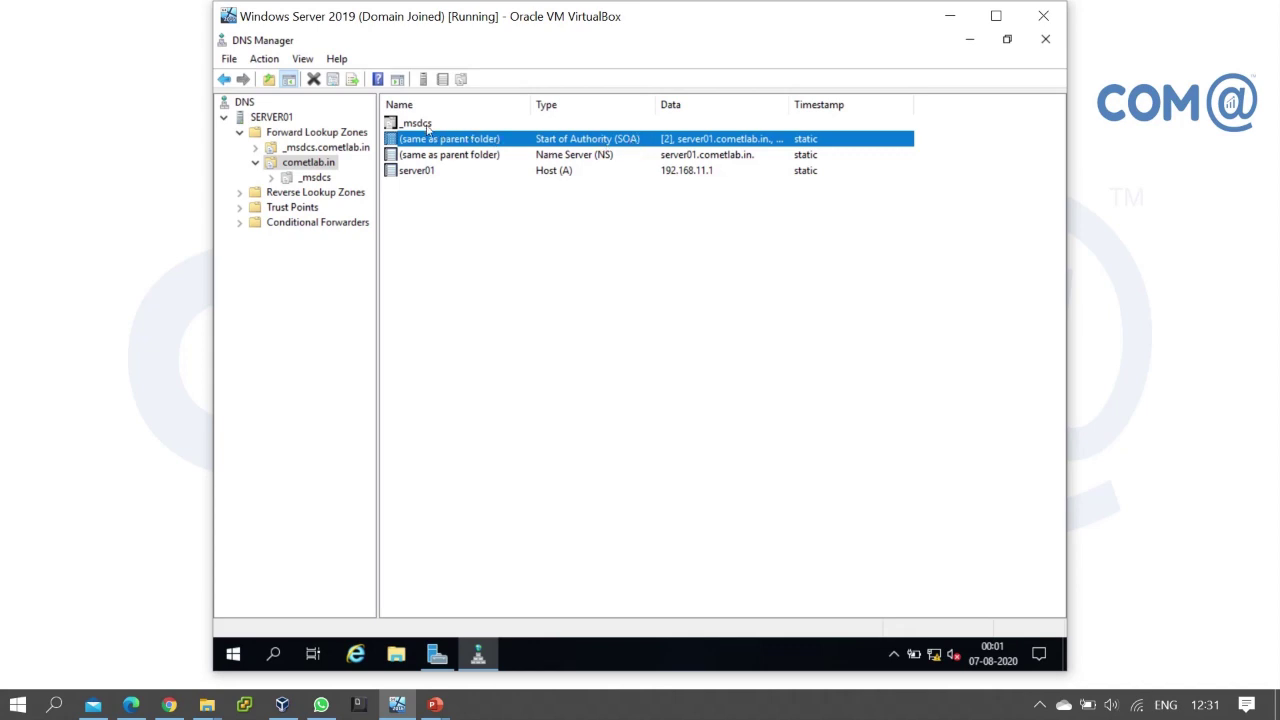
click(336, 148)
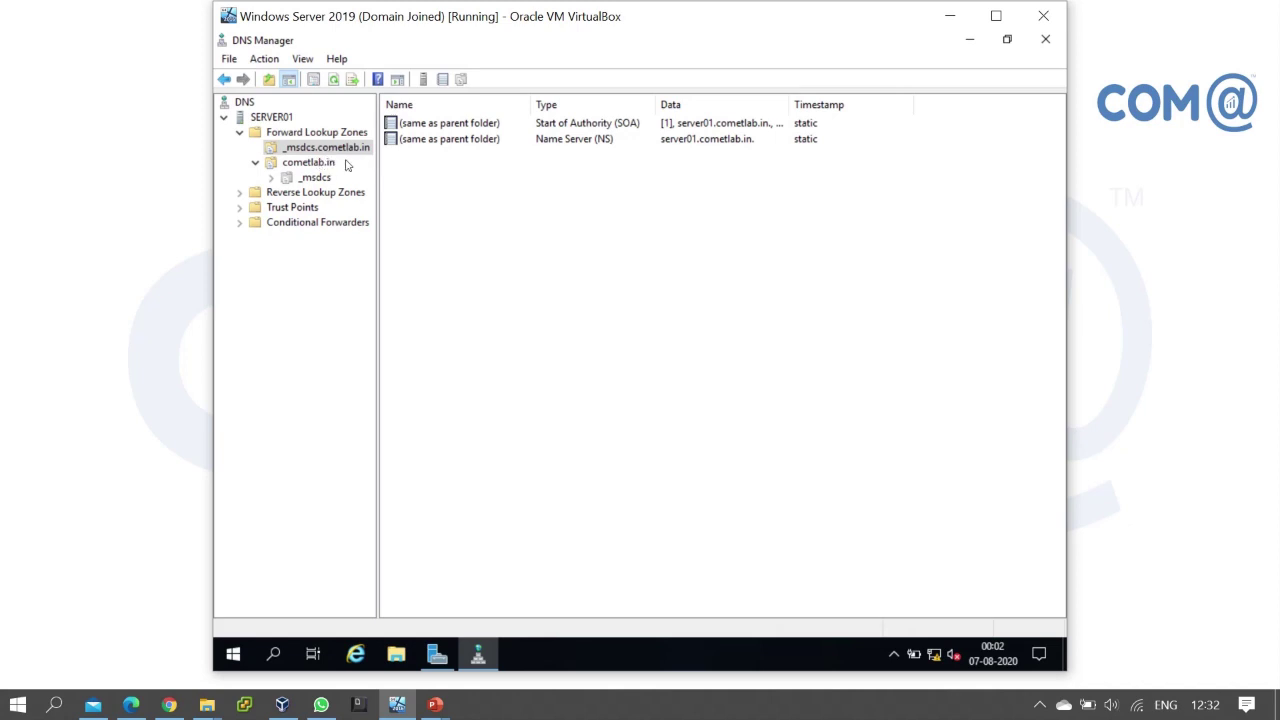
Refresh the record list, then view cometlab.in with its _msdcs folder, SOA (serial 2), NS and server01 records.
right_click(516, 253)
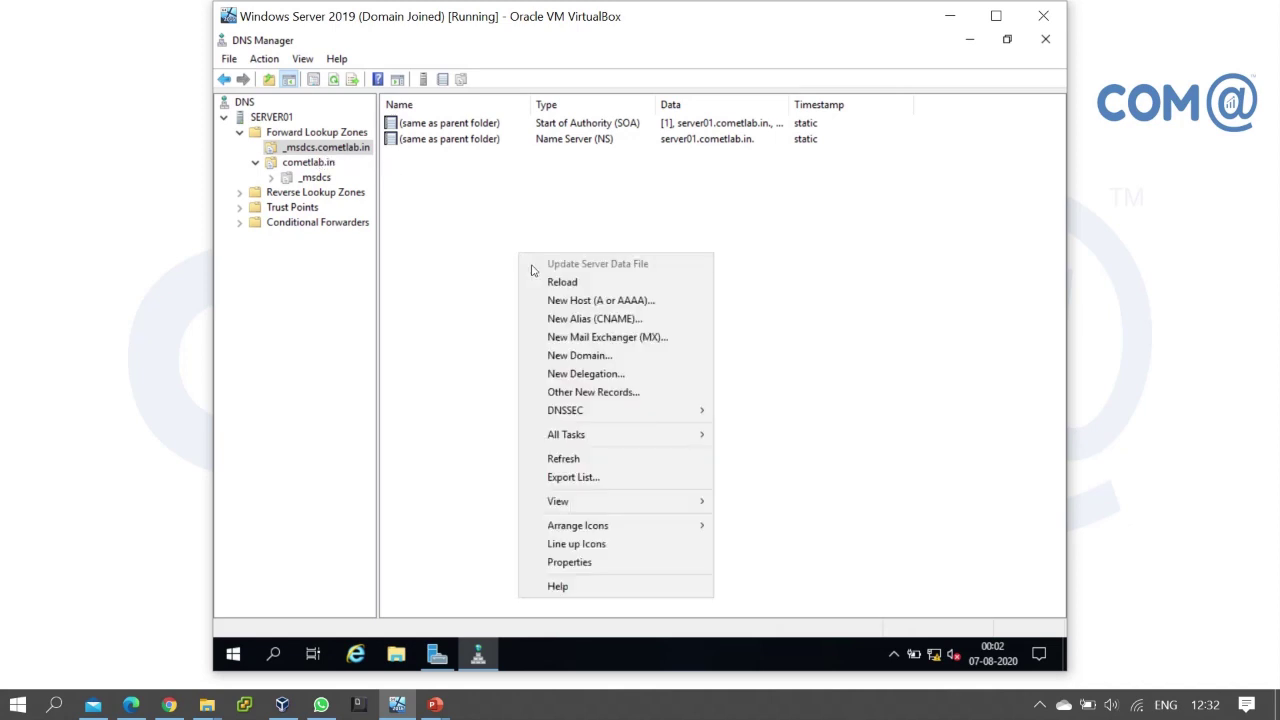
click(595, 464)
click(306, 163)
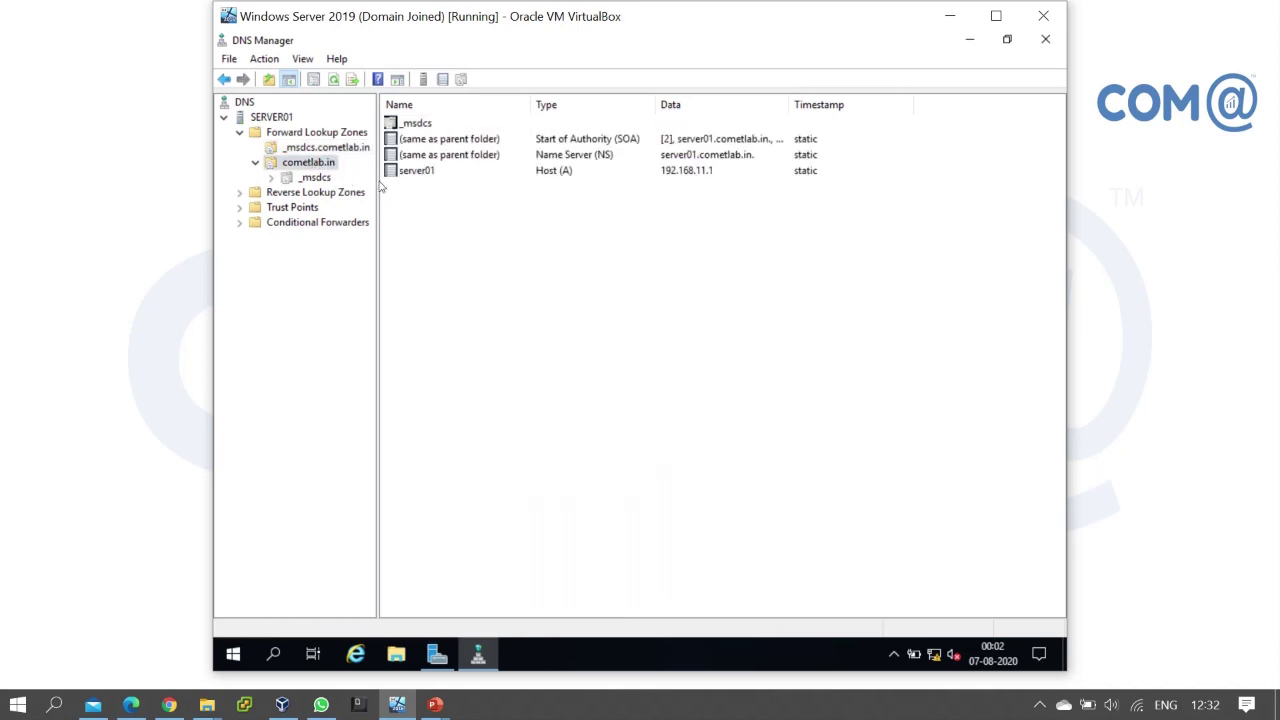
Inspect the server01 Host (A) record, confirming FQDN server01.cometlab.in and IP 192.168.11.1, then close it.
double_click(546, 174)
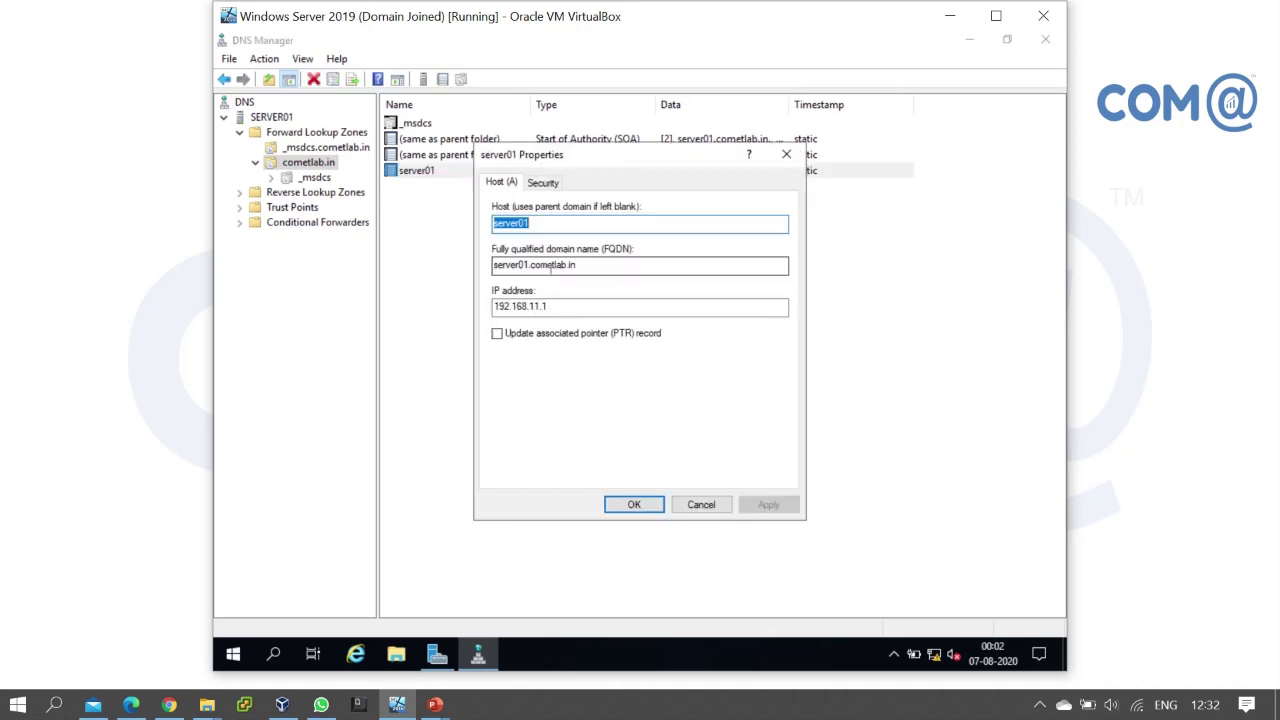
double_click(498, 264)
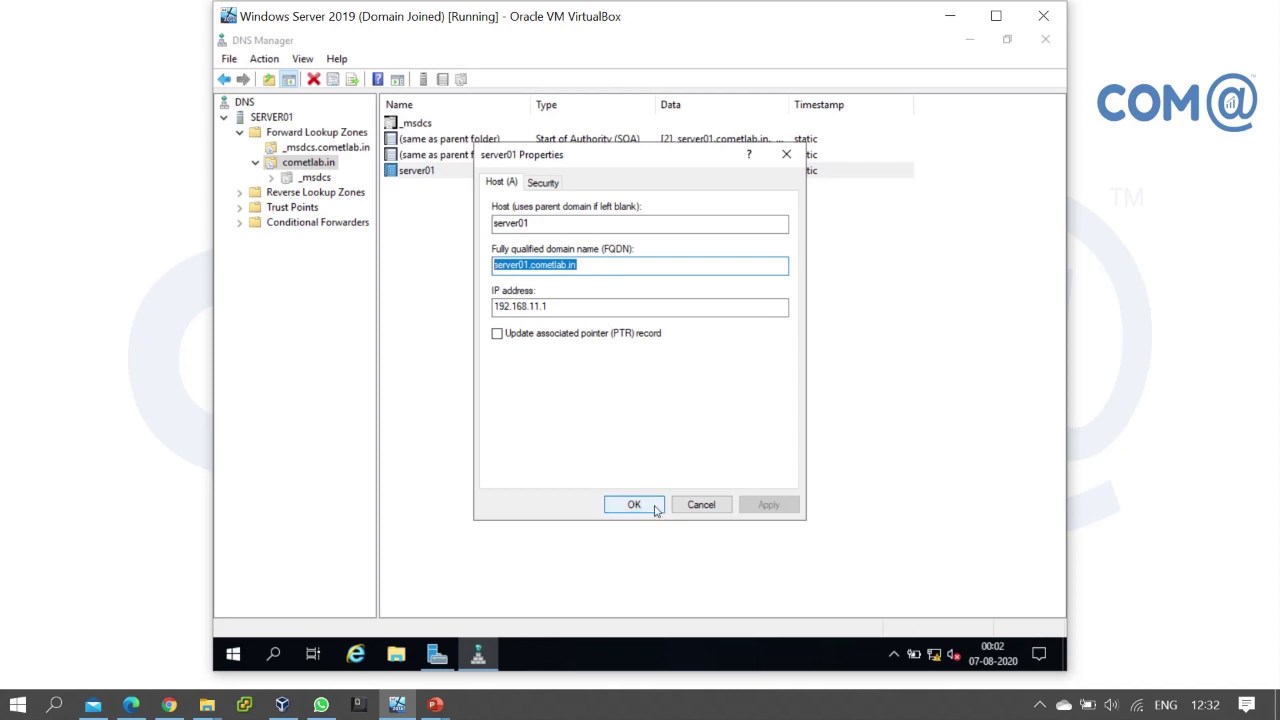
click(656, 509)
right_click(549, 300)
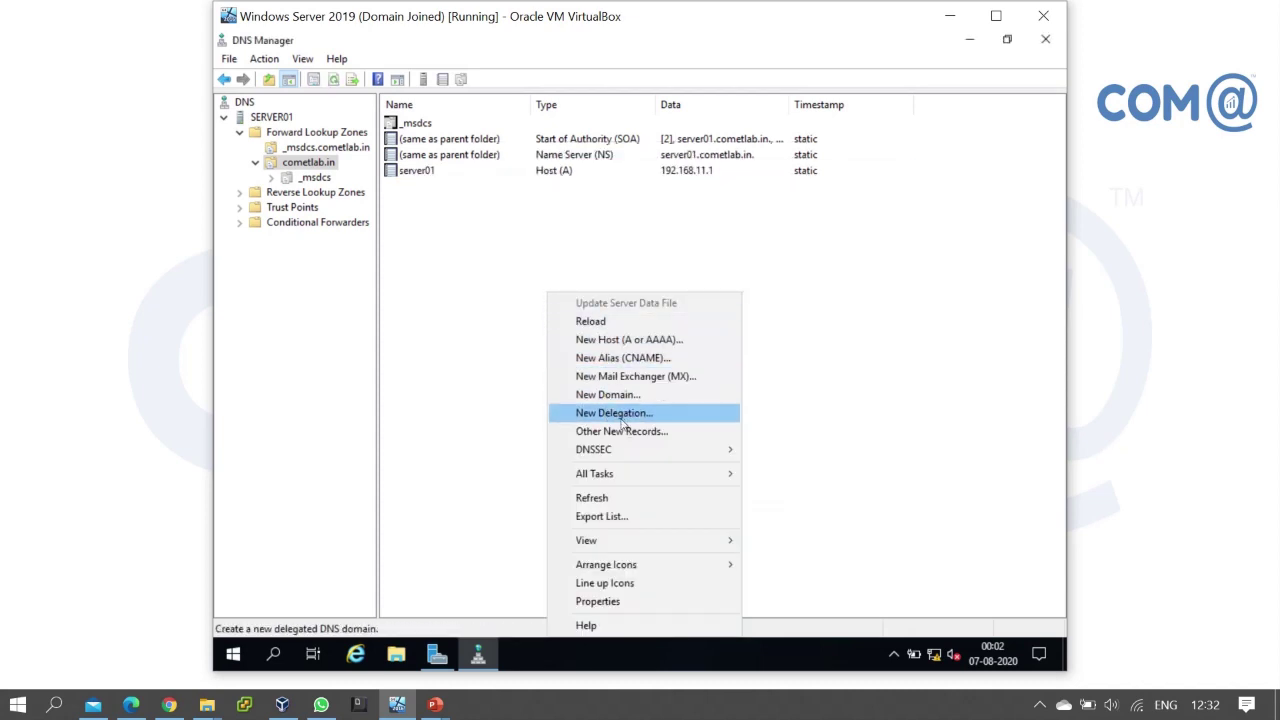
click(603, 497)
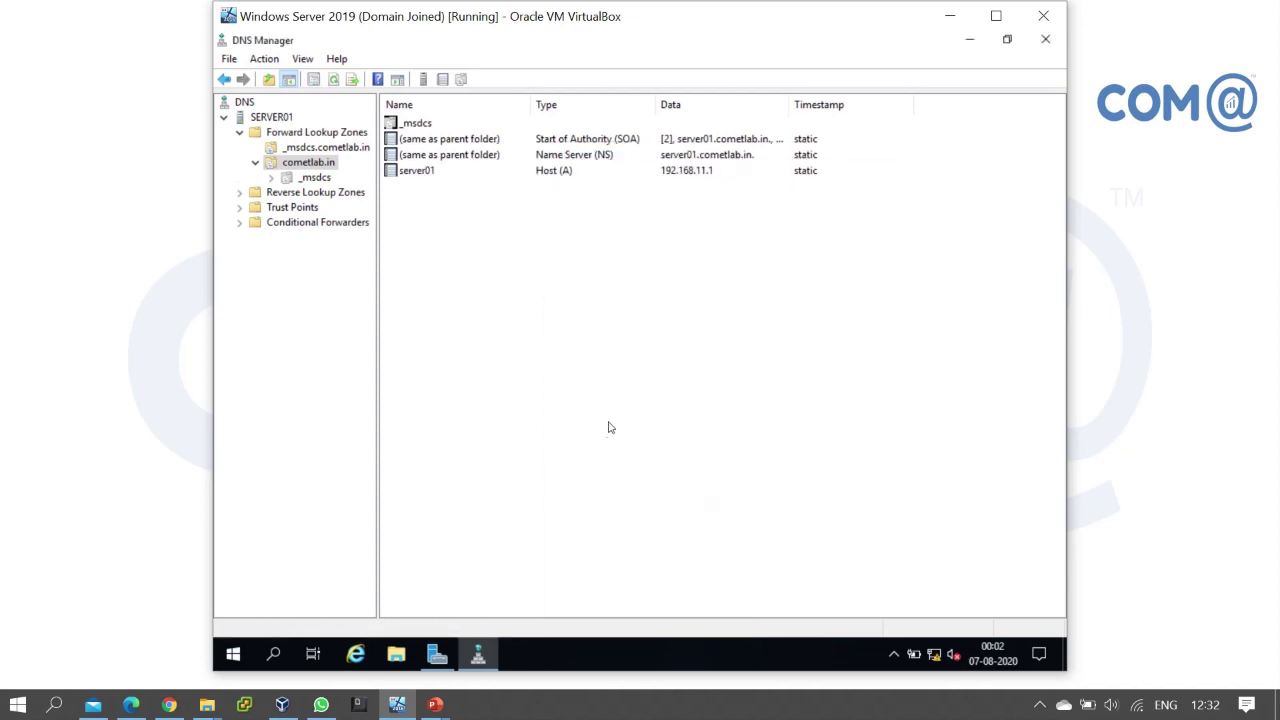